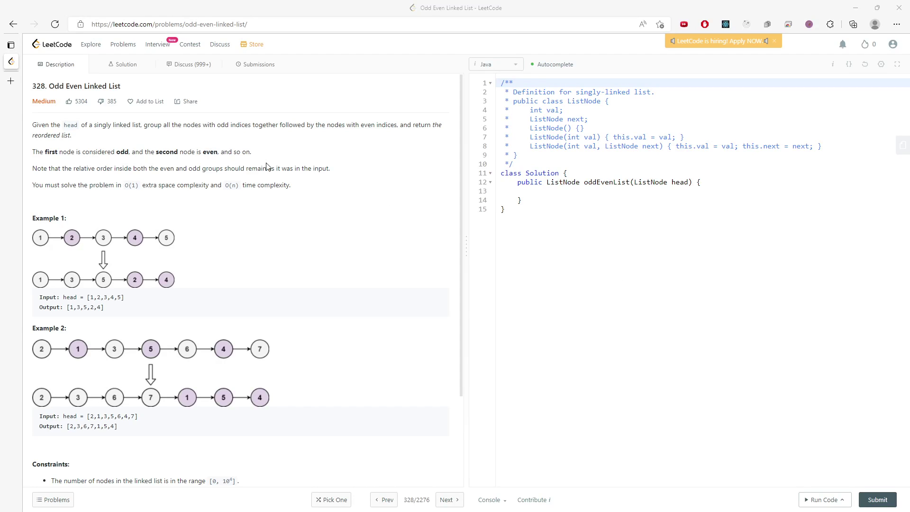
Capture the Odd Even Linked List description and Java starter code, and open it for markup
left_click_drag(120, 125, 311, 124)
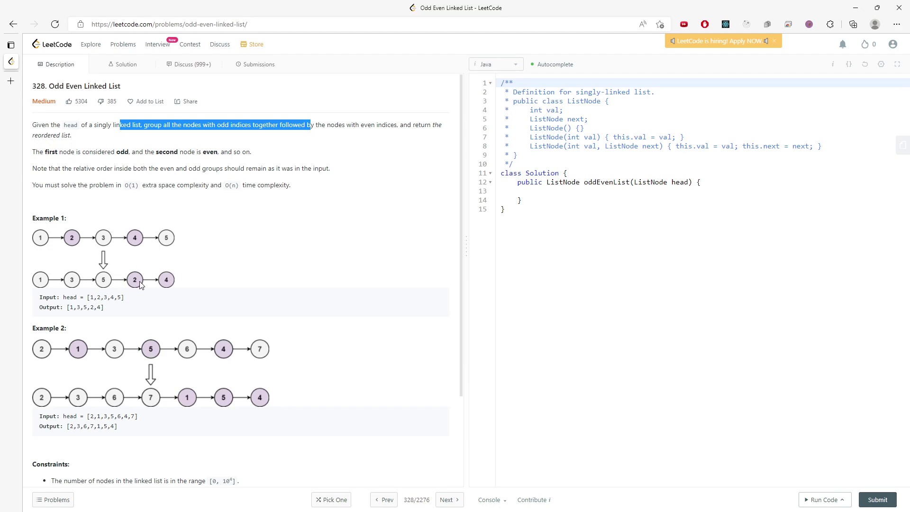
left_click(571, 373)
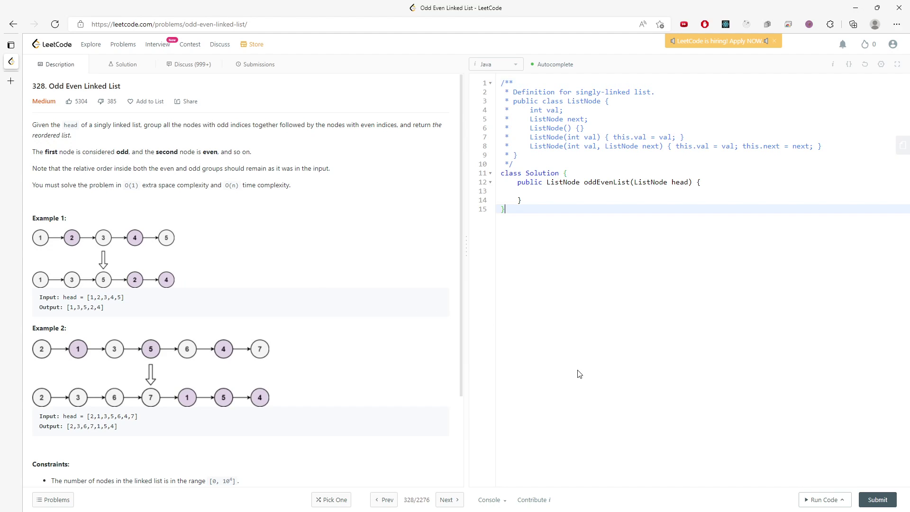
key("ctrl+shift+s")
left_click_drag(624, 420, 23, 82)
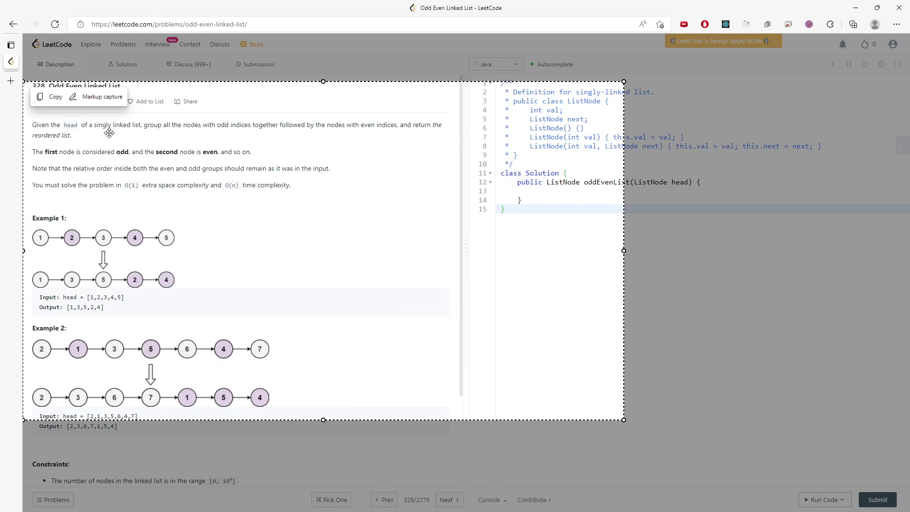
left_click(99, 101)
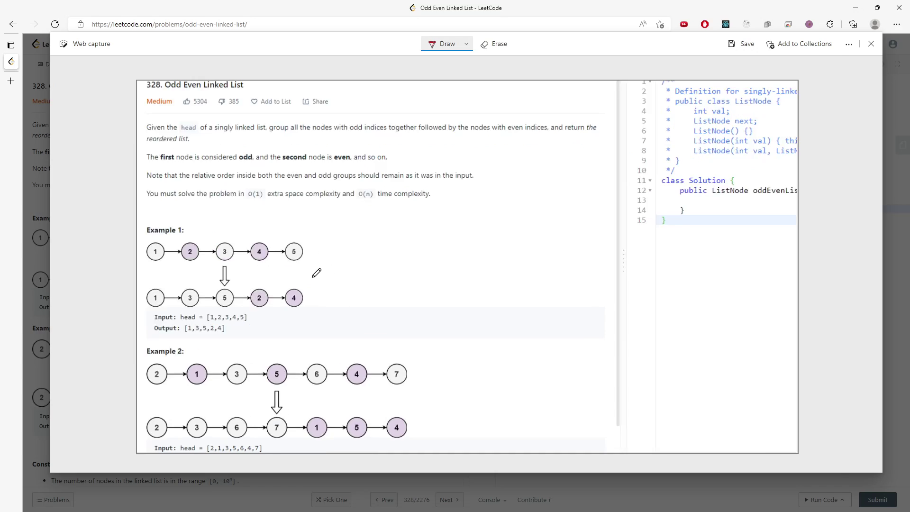
scroll(292, 266, "down", 1)
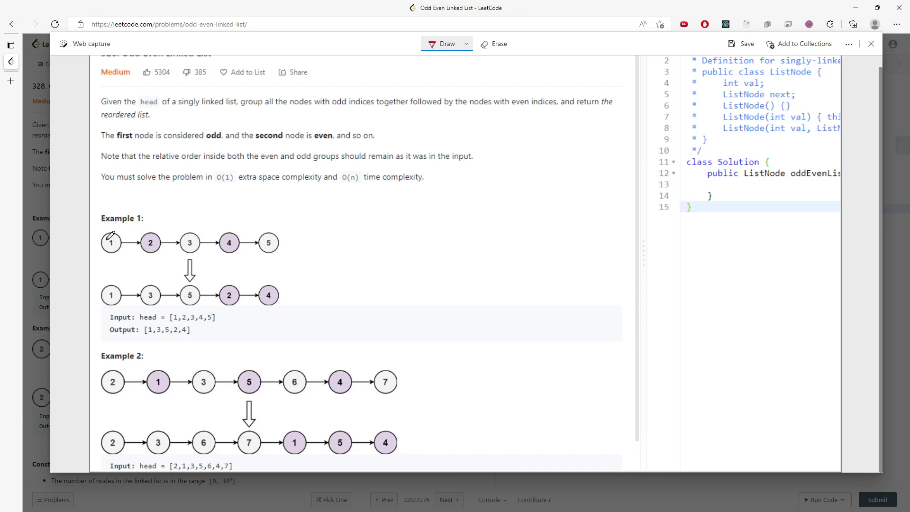
Draw a red 'odd' arrow at node 1 and a green 'even' arrow at node 2
mouse_move(107, 193)
left_mouse_down()
mouse_move(111, 234)
mouse_move(122, 222)
left_mouse_up()
mouse_move(108, 171)
left_mouse_down()
mouse_move(130, 170)
mouse_move(149, 187)
mouse_move(150, 232)
mouse_move(178, 192)
mouse_move(150, 222)
left_mouse_up()
left_click(494, 44)
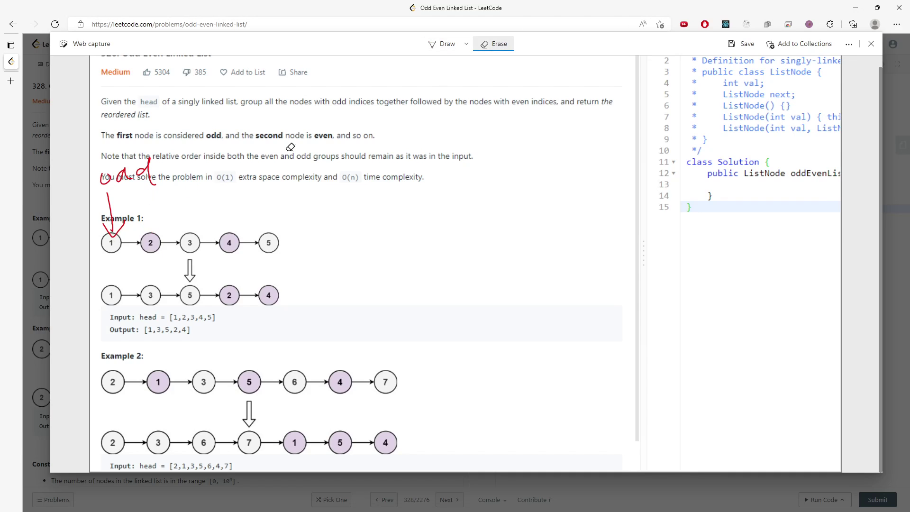
left_click(447, 43)
left_click(403, 121)
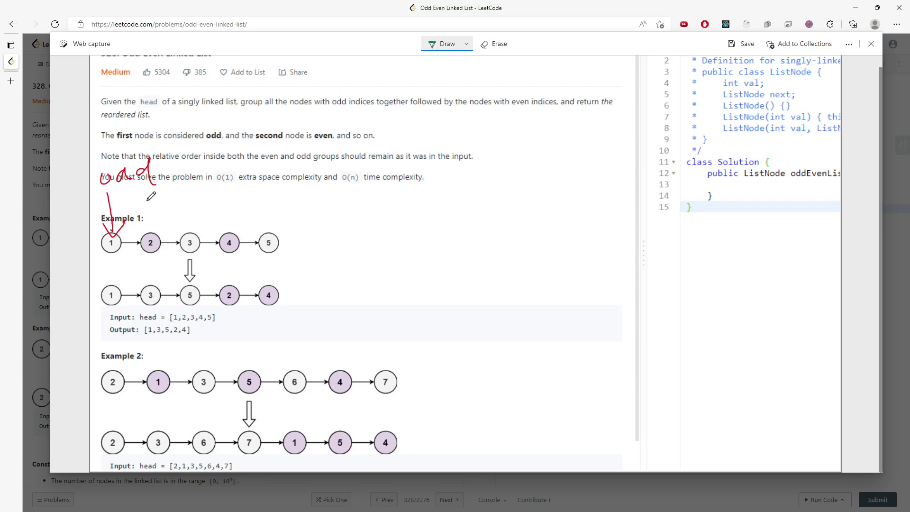
mouse_move(151, 191)
left_mouse_down()
mouse_move(150, 236)
mouse_move(165, 213)
left_mouse_up()
mouse_move(183, 168)
left_mouse_down()
mouse_move(212, 163)
mouse_move(231, 182)
mouse_move(255, 178)
left_mouse_up()
Draw yellow arcs linking nodes 1, 3 and 5
left_click(465, 44)
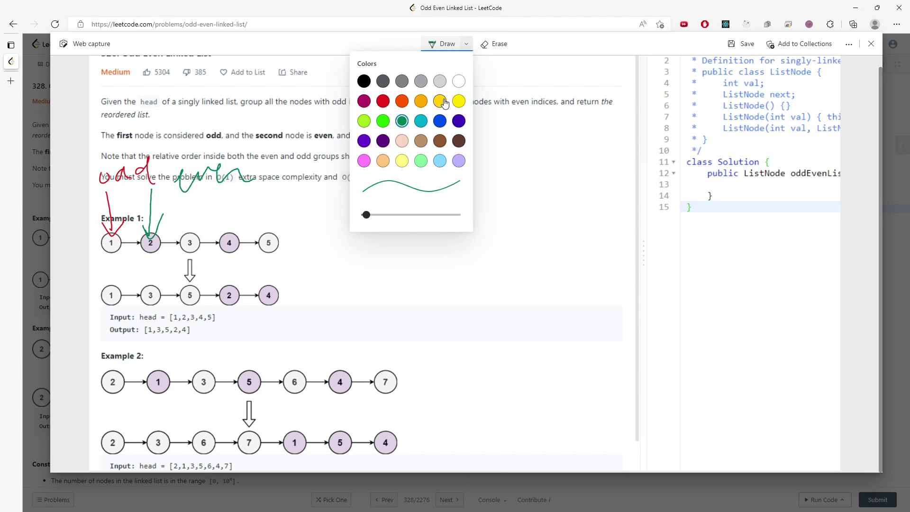
left_click(440, 101)
left_click(458, 289)
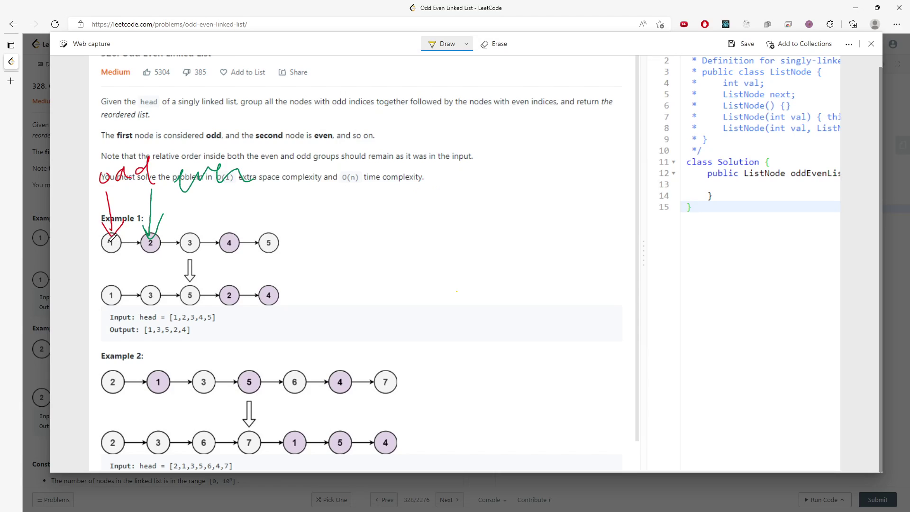
mouse_move(112, 239)
left_mouse_down()
mouse_move(103, 238)
mouse_move(113, 243)
mouse_move(148, 208)
mouse_move(192, 221)
mouse_move(190, 232)
mouse_move(273, 207)
mouse_move(281, 232)
left_mouse_up()
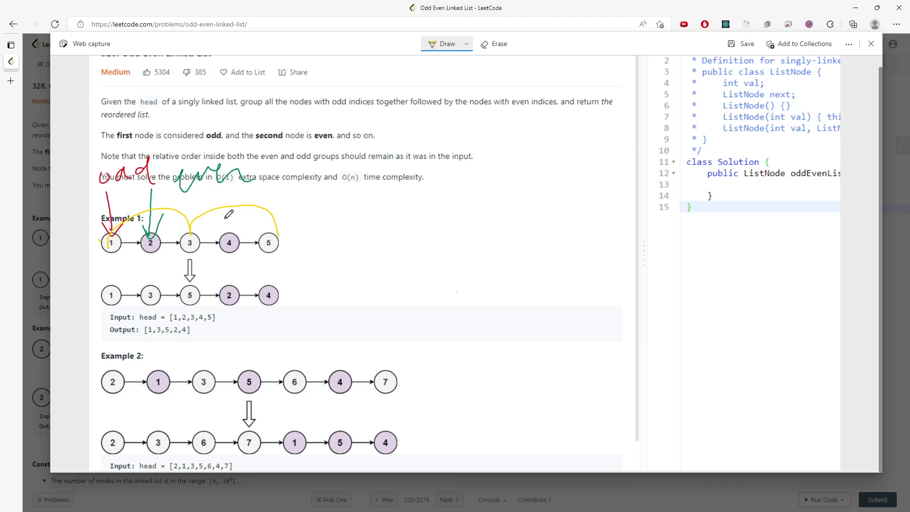
Draw a peach curve linking node 2 to node 4, erasing and redrawing a misplaced one
left_click(467, 45)
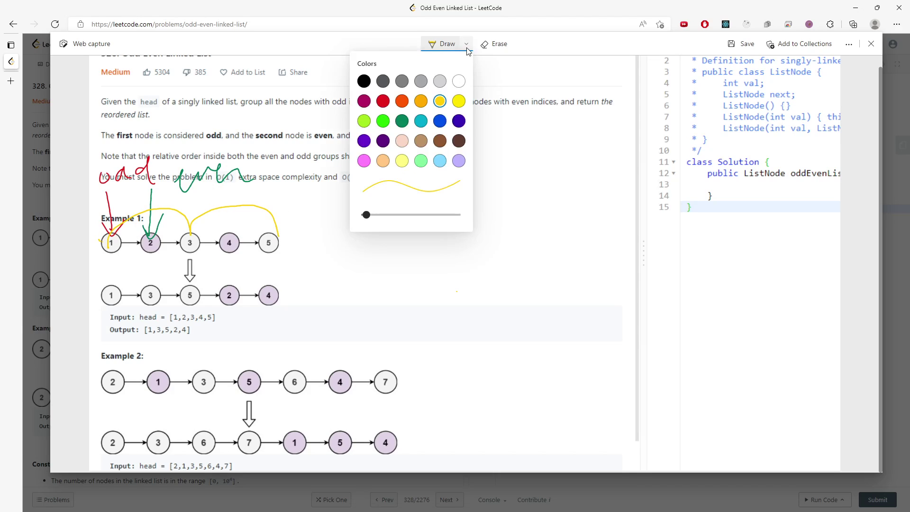
left_click(405, 144)
left_click_drag(161, 248, 251, 243)
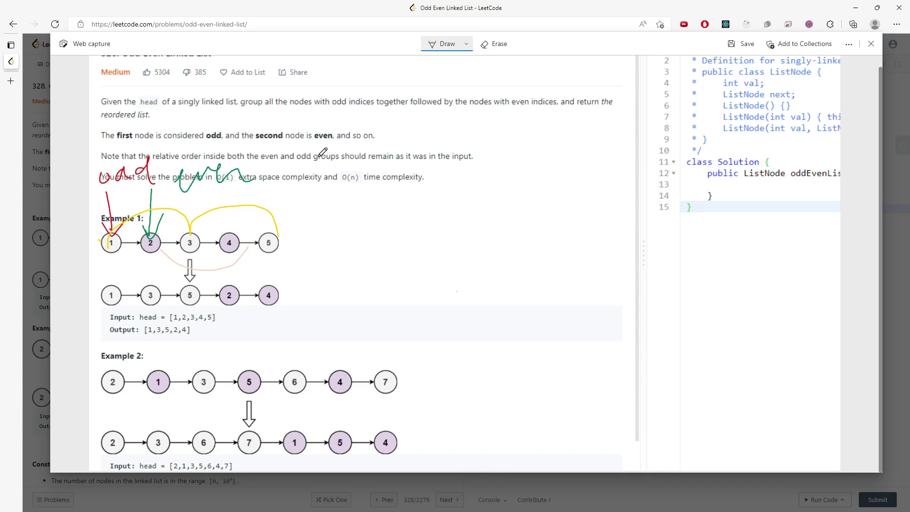
left_click(496, 44)
left_click(221, 269)
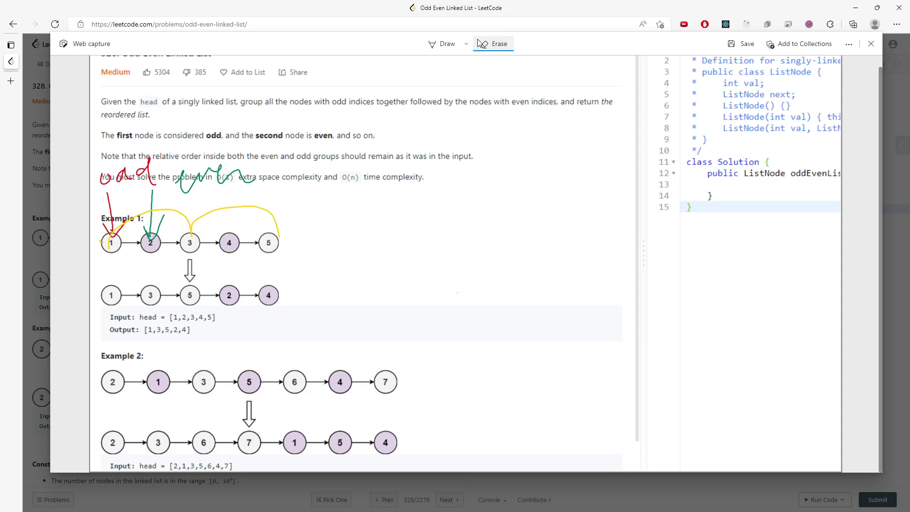
left_click(447, 44)
left_click_drag(155, 242, 223, 243)
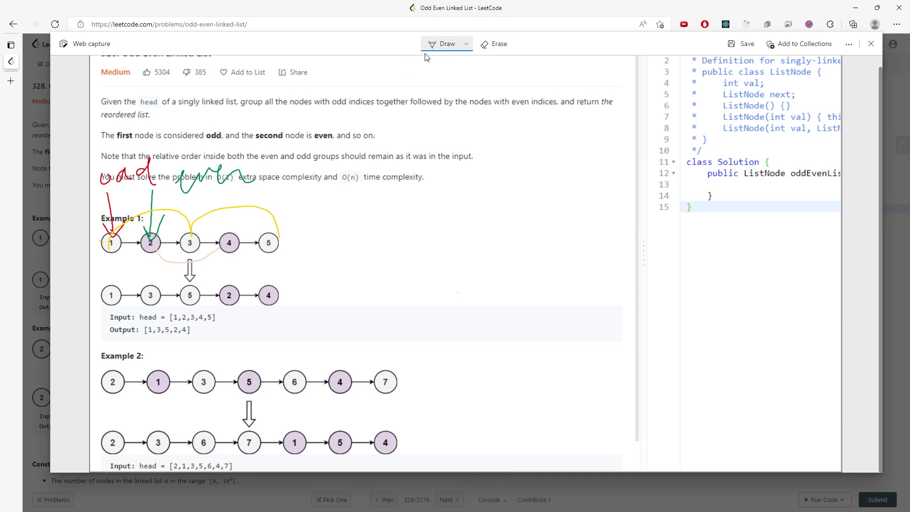
Draw a light green loop from node 5 down and back to node 2
left_click(466, 44)
left_click(421, 161)
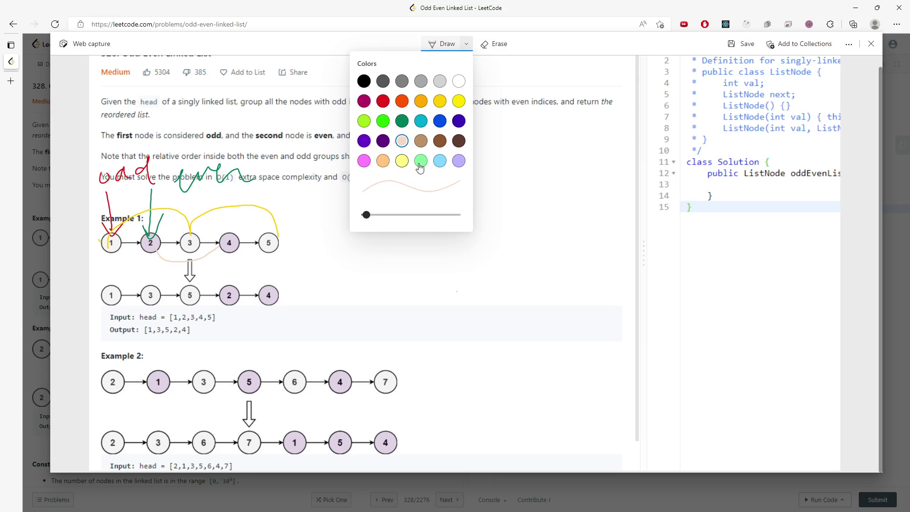
left_click(346, 274)
left_click_drag(278, 244, 228, 285)
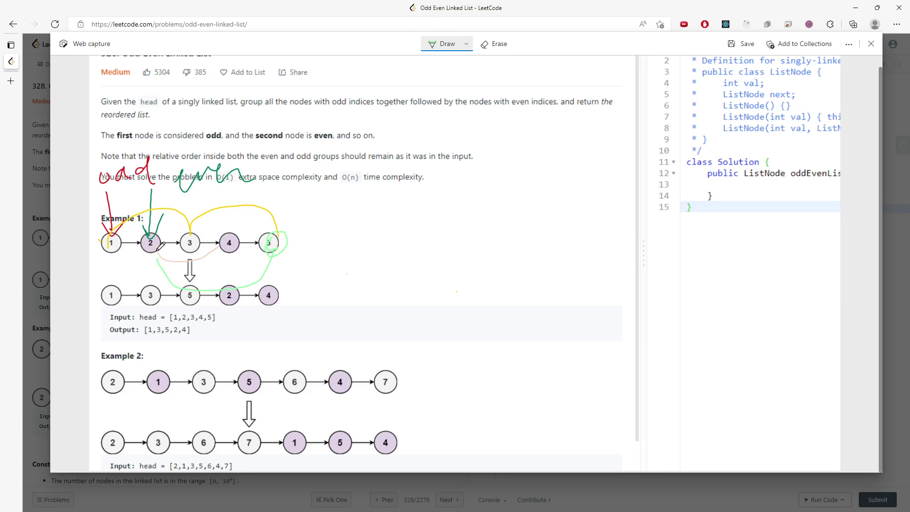
left_click_drag(229, 285, 167, 245)
Handwrite green 'odd', 'even' and a third note to the right of the description
mouse_move(414, 122)
left_mouse_down()
mouse_move(420, 139)
mouse_move(443, 114)
mouse_move(498, 100)
mouse_move(505, 123)
left_mouse_up()
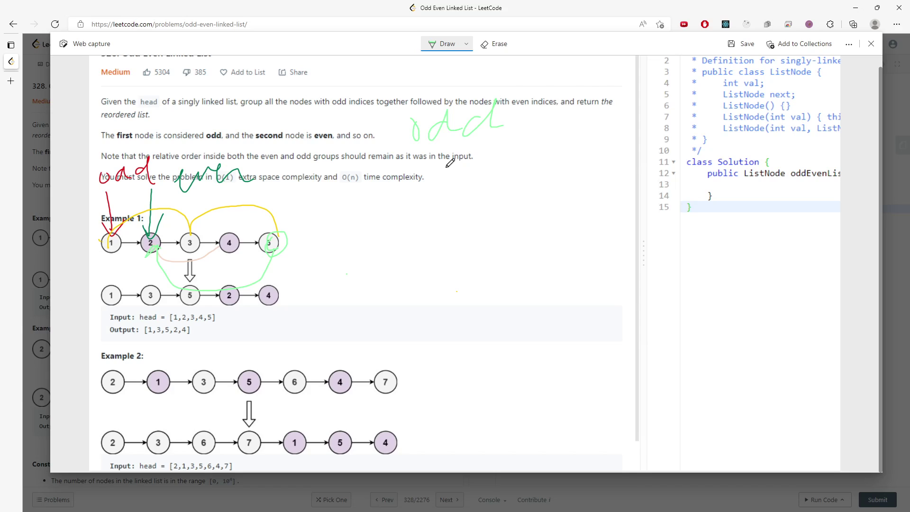
mouse_move(424, 183)
left_mouse_down()
mouse_move(445, 190)
mouse_move(495, 168)
mouse_move(524, 198)
left_mouse_up()
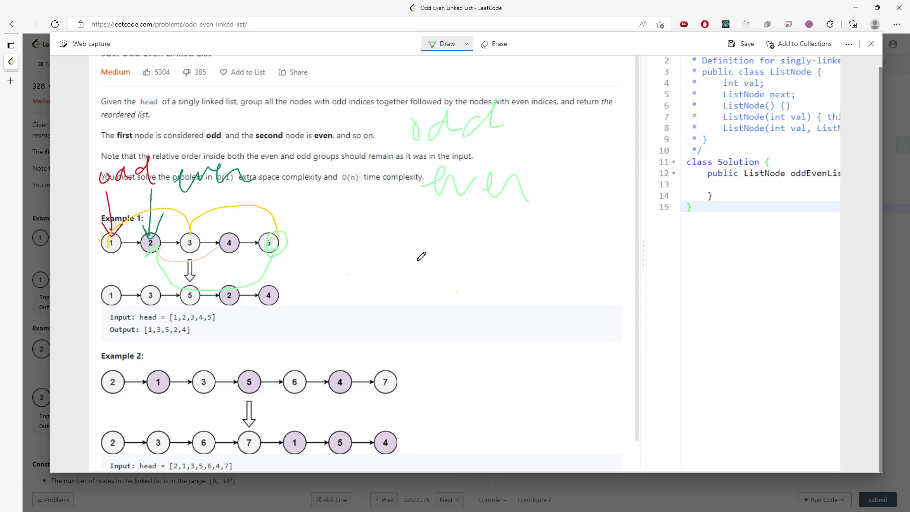
mouse_move(420, 257)
left_mouse_down()
mouse_move(474, 245)
mouse_move(490, 257)
mouse_move(518, 245)
mouse_move(530, 281)
left_mouse_up()
left_click_drag(532, 246, 611, 267)
mouse_move(603, 229)
left_mouse_down()
mouse_move(612, 269)
mouse_move(393, 283)
left_mouse_up()
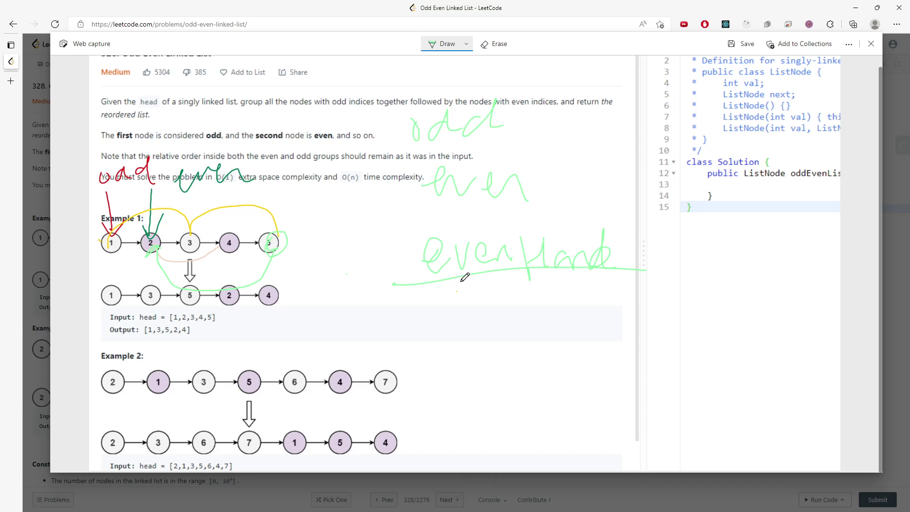
Underline the third note, box the word 'odd', and close the web capture
left_click_drag(175, 119, 147, 249)
mouse_move(433, 154)
left_mouse_down()
mouse_move(464, 82)
mouse_move(448, 143)
mouse_move(455, 147)
left_mouse_up()
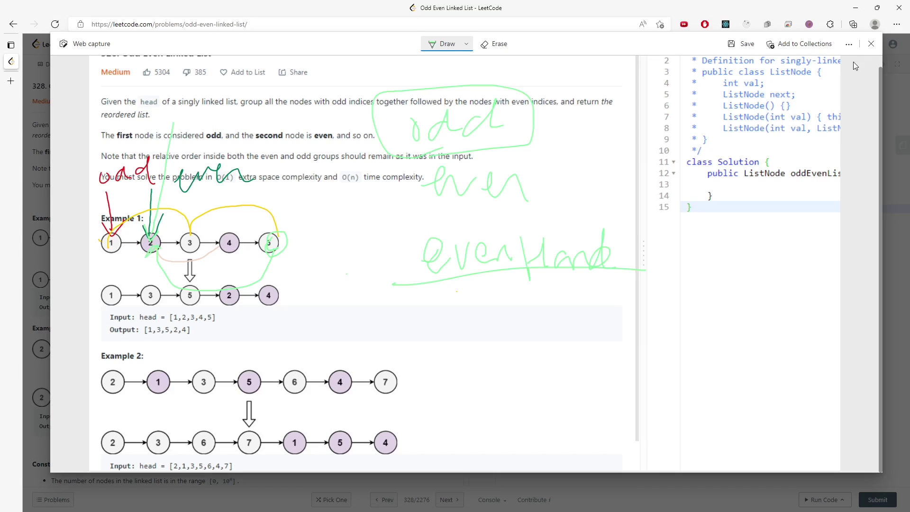
left_click(871, 44)
Discard the drawings, add the head == null check, and declare odd, even and evenHand pointers
left_click(517, 75)
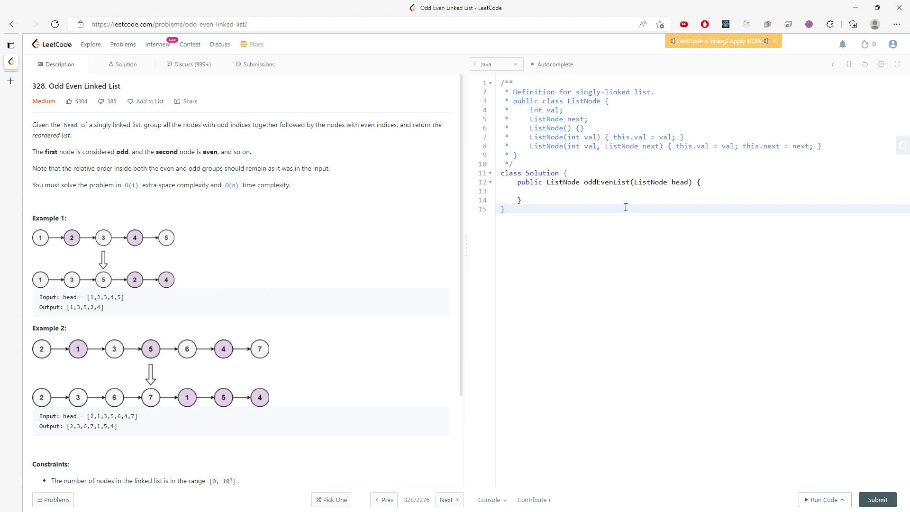
left_click(618, 198)
type("if")
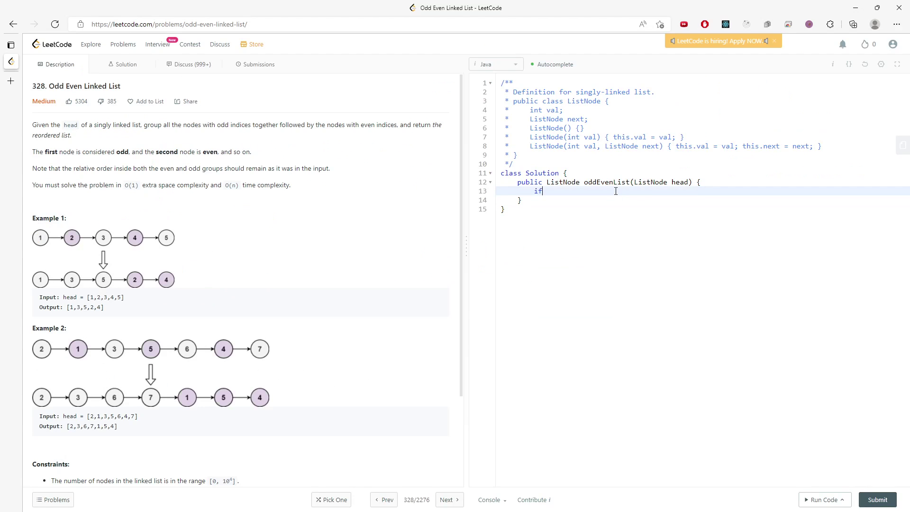
type("(head == null)")
type("{")
key("Return")
type("return null;")
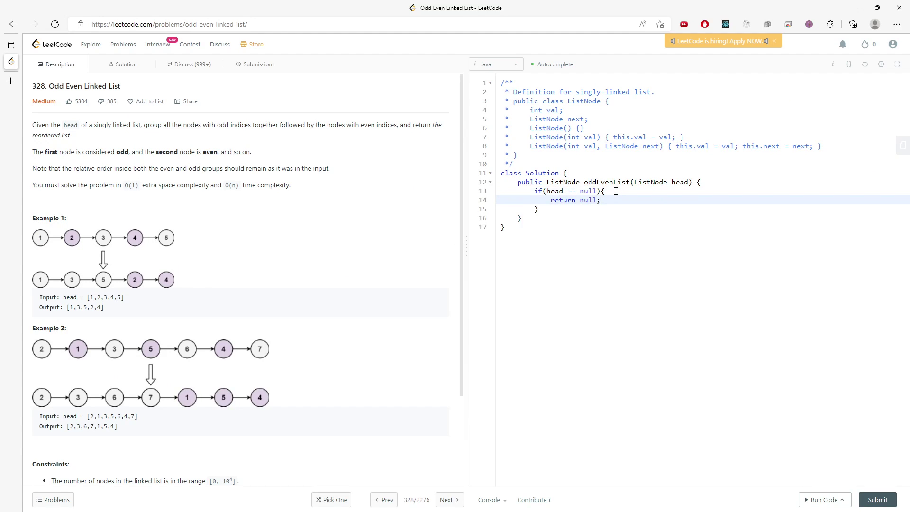
key("Return")
type("Node odd = head,")
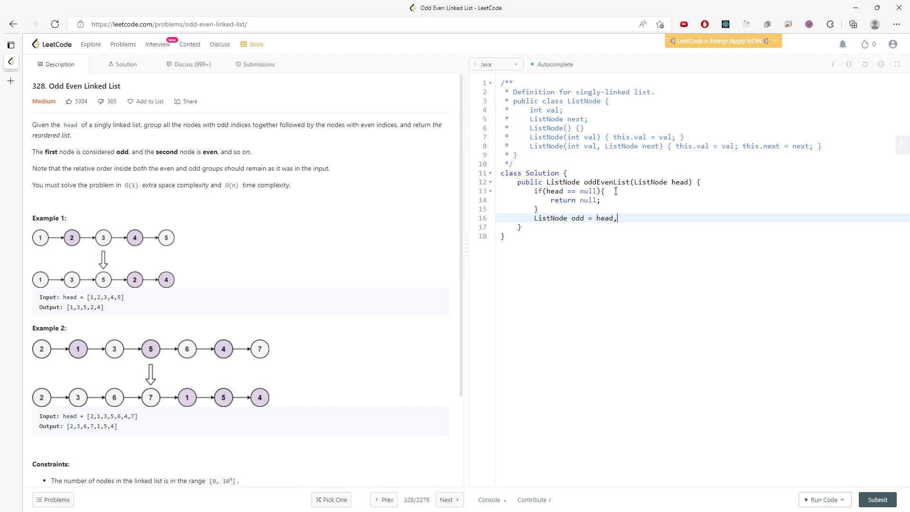
key("Return")
type("even = head.")
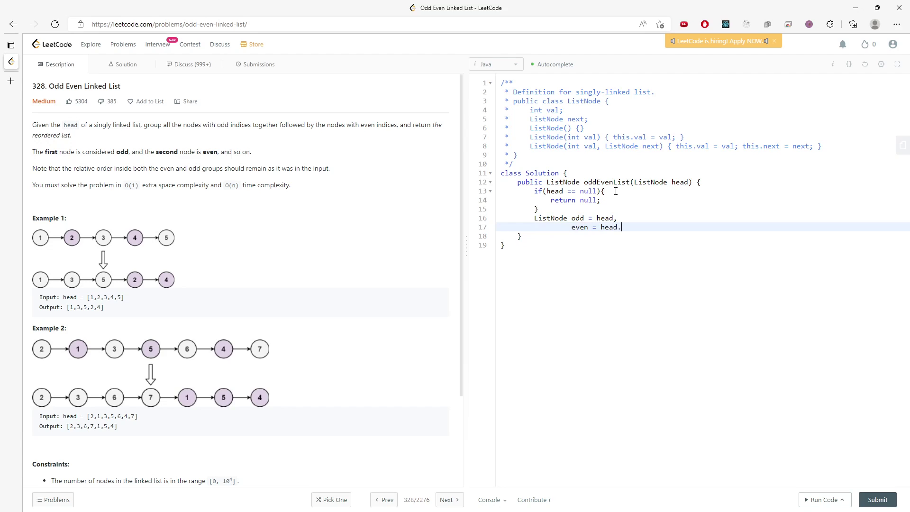
type("nex")
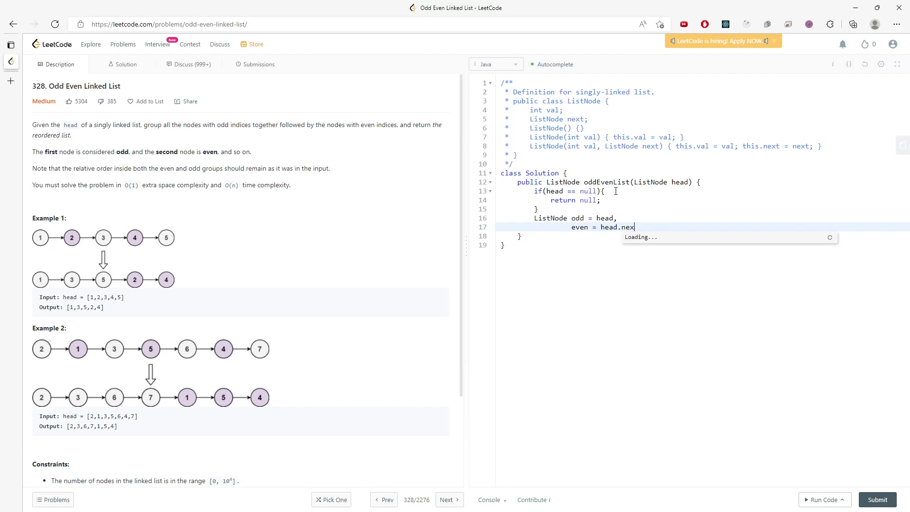
type("t,")
key("Return")
type("even")
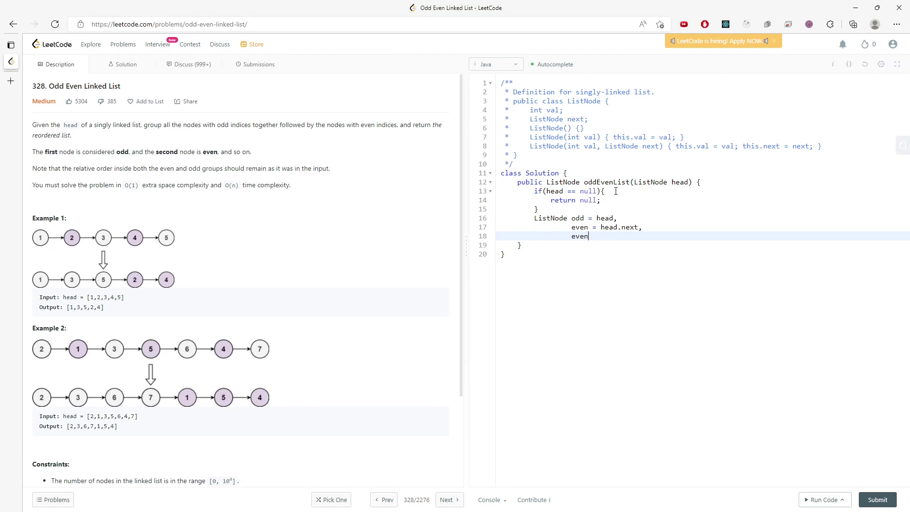
type("Hand = even;")
Add an empty while loop running while even and even.next are not null
key("Return")
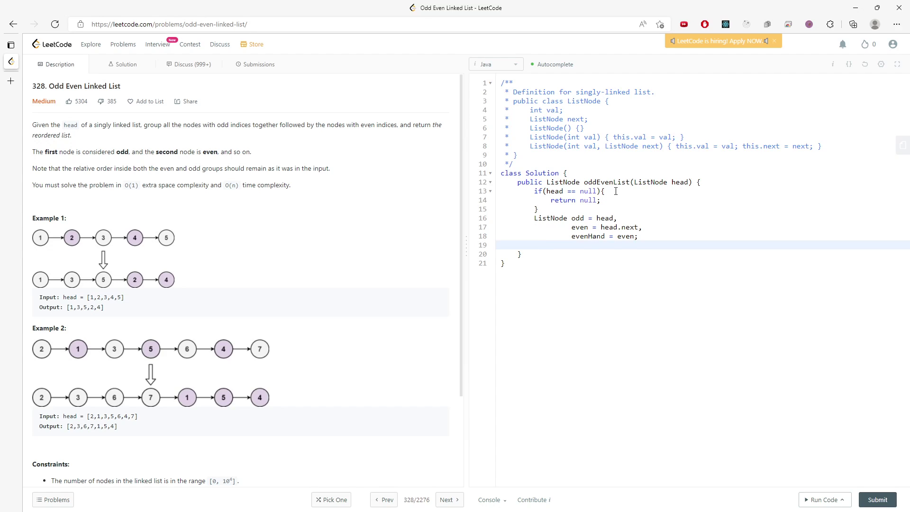
type("while")
key("BackSpace")
key("BackSpace")
type("even")
type(" ! = null")
key("BackSpace")
type("ven")
type(".next != nu")
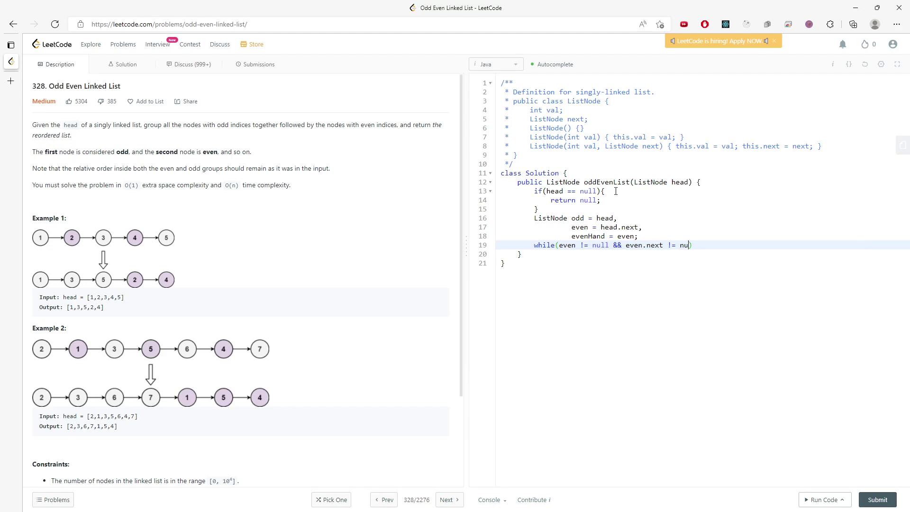
type("ll){")
key("Return")
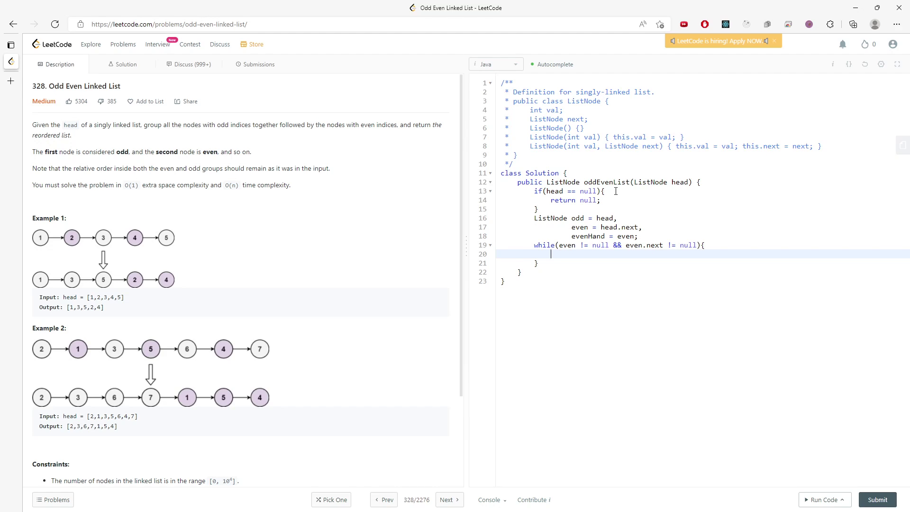
Fill the loop: relink odd.next and even.next past one node, then advance odd and even
double_click(572, 245)
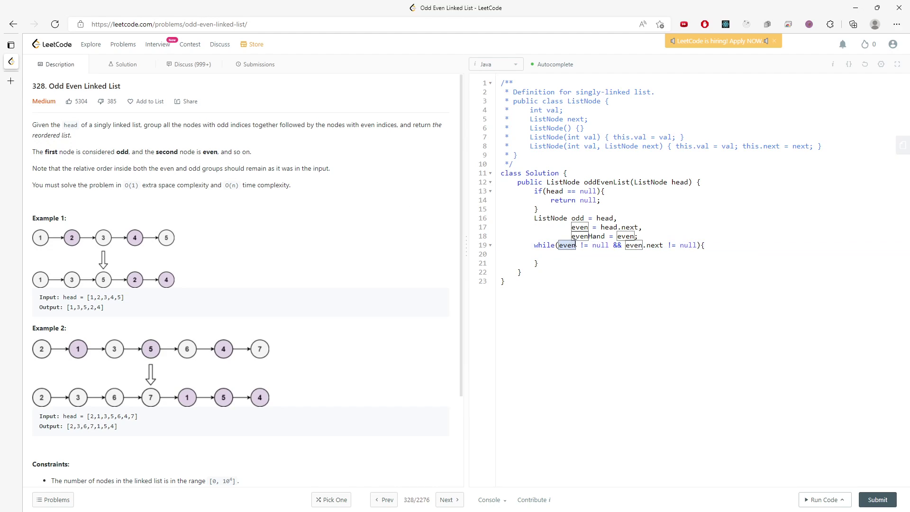
double_click(578, 218)
left_click(555, 254)
left_click(566, 254)
type("o")
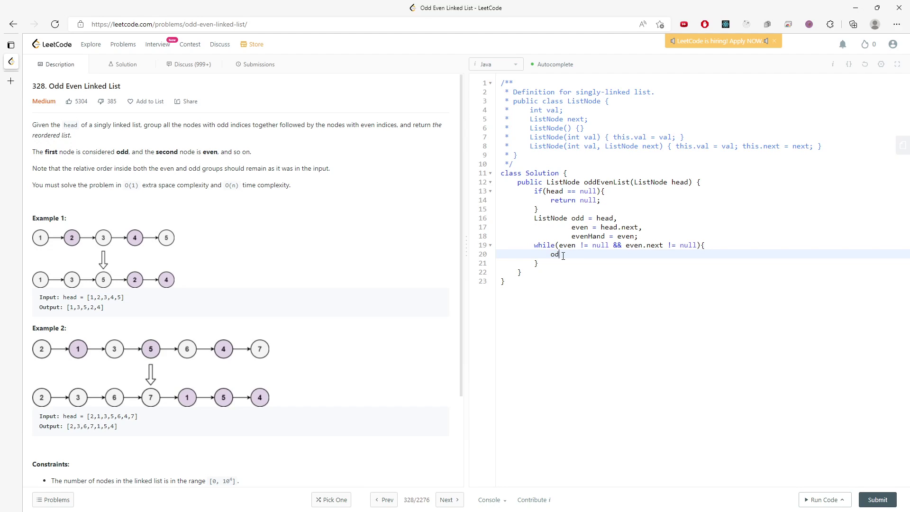
type("d.next = od")
type("d.next.next;")
key("Return")
type("even.")
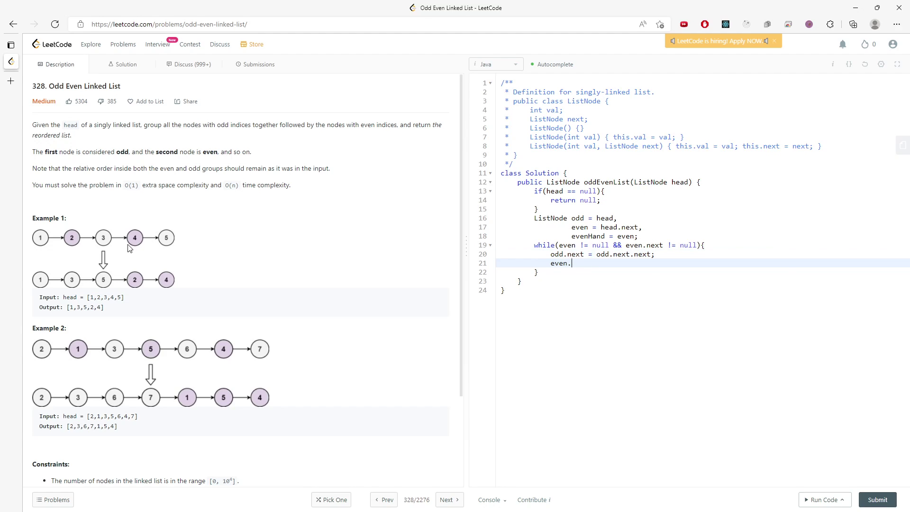
type("next = even")
type(".next.nex")
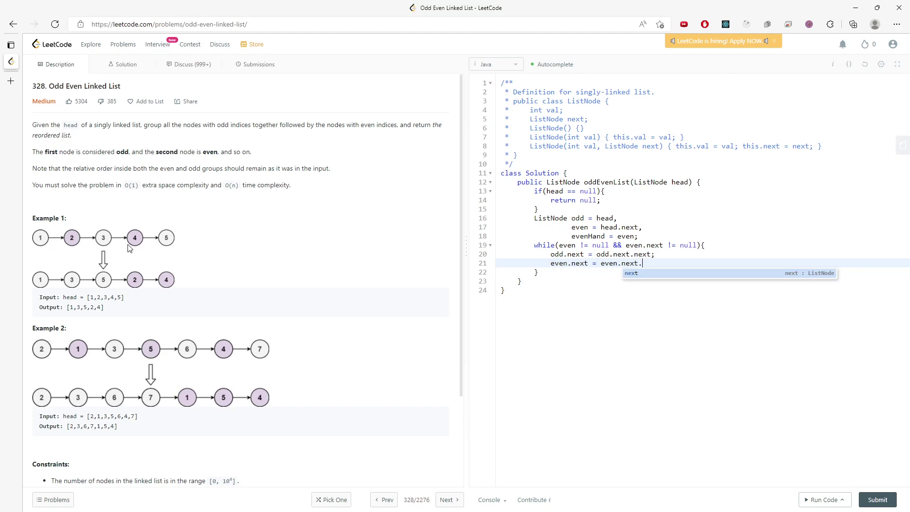
type("t;")
key("Return")
type("odd =")
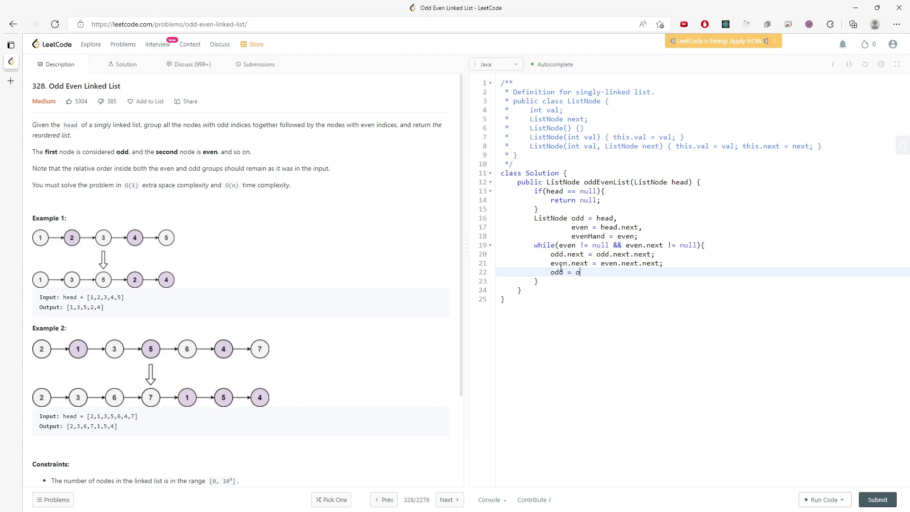
type("od.next")
type(";")
key("Return")
type("even")
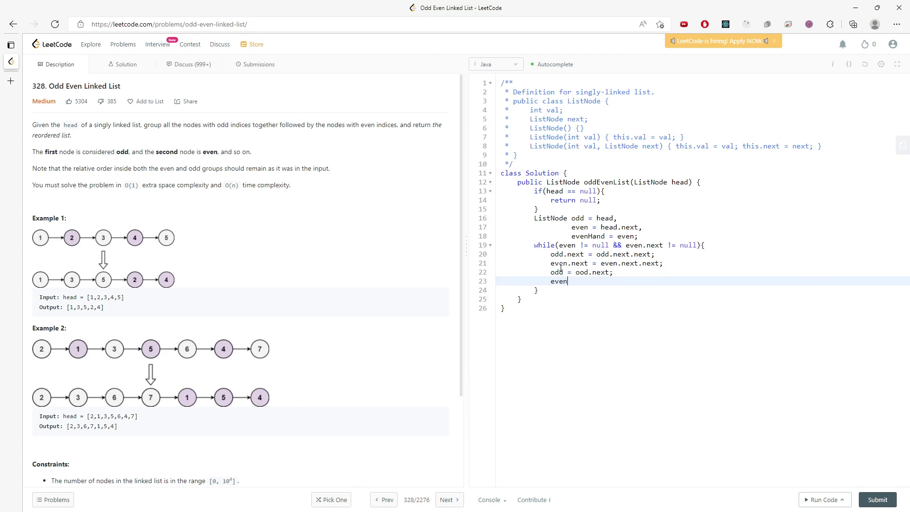
type(" = even.next;")
key("Down")
key("Return")
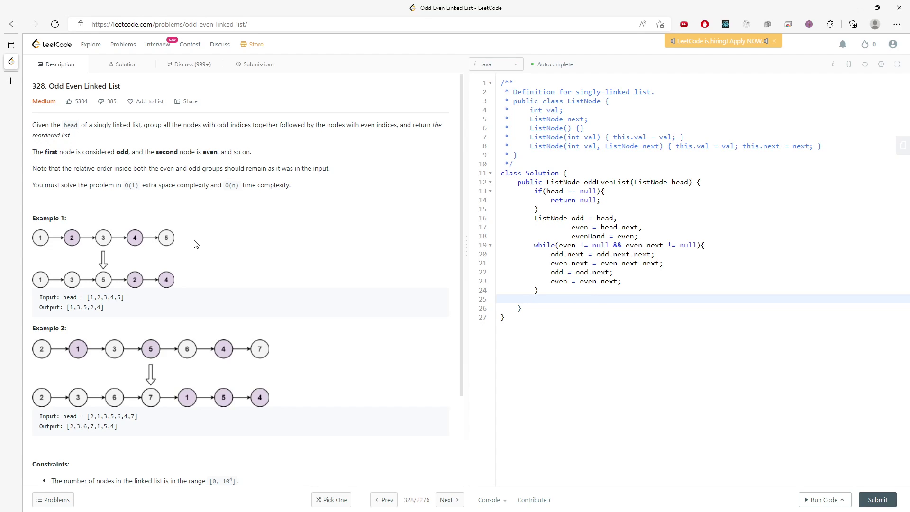
type("odd.nex")
Write odd.next = evenHand; below the loop and start the return head; line
key("BackSpace")
key("BackSpace")
type("ex")
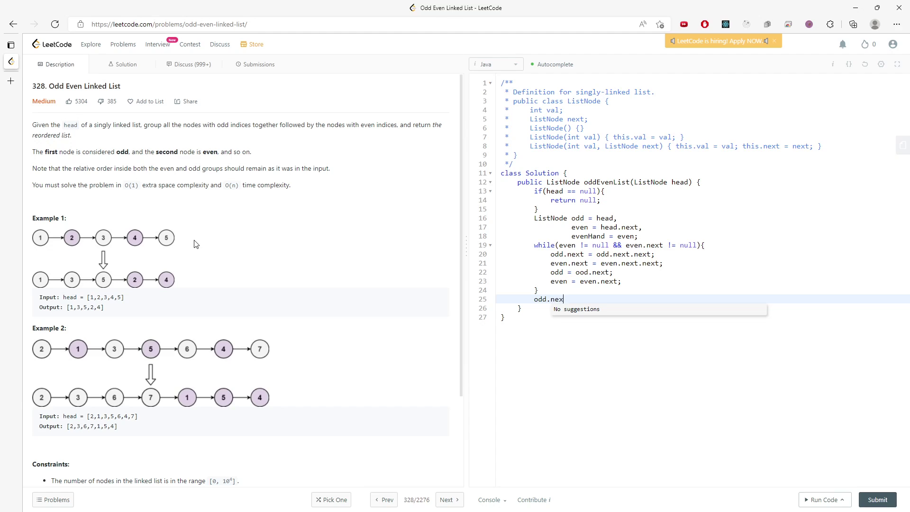
type("t = evenHand;")
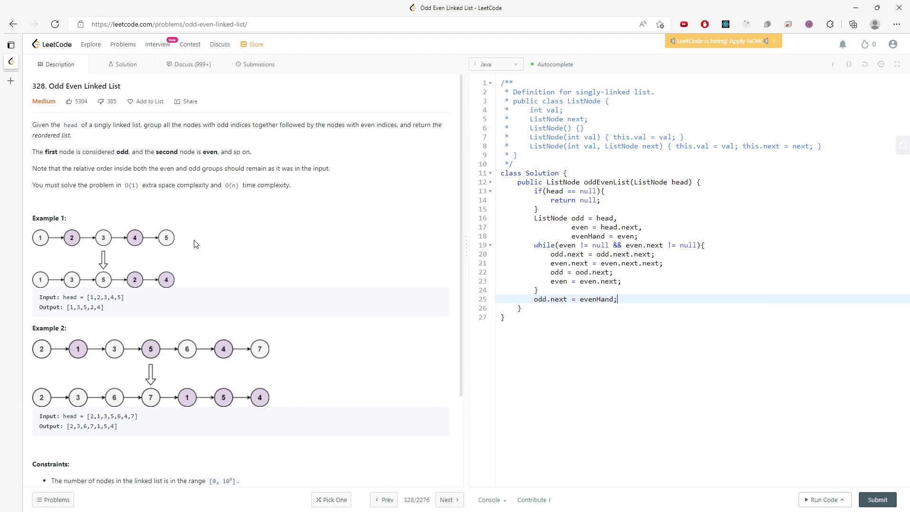
key("Return")
type("reut")
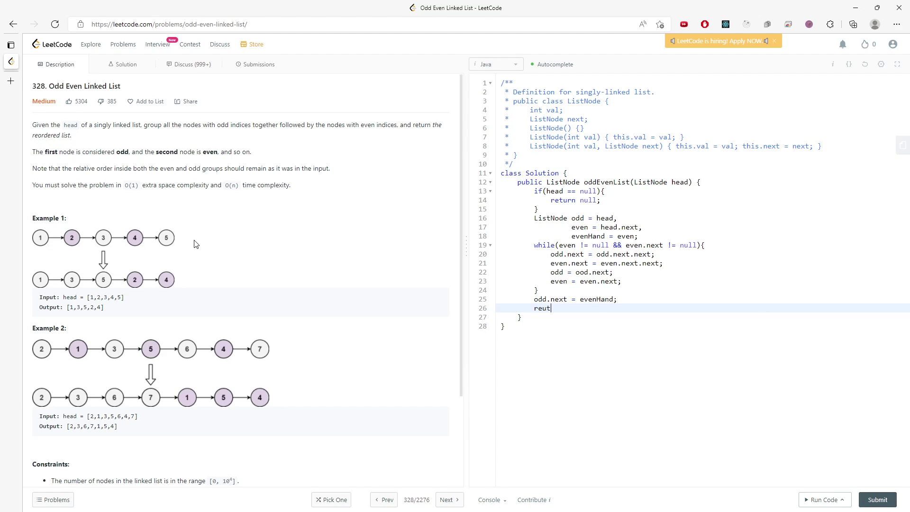
type("ru")
type("urn ")
type("head;")
Run the code, fix the 'ood' typo on line 22, rerun to Accepted, and submit
left_click(809, 498)
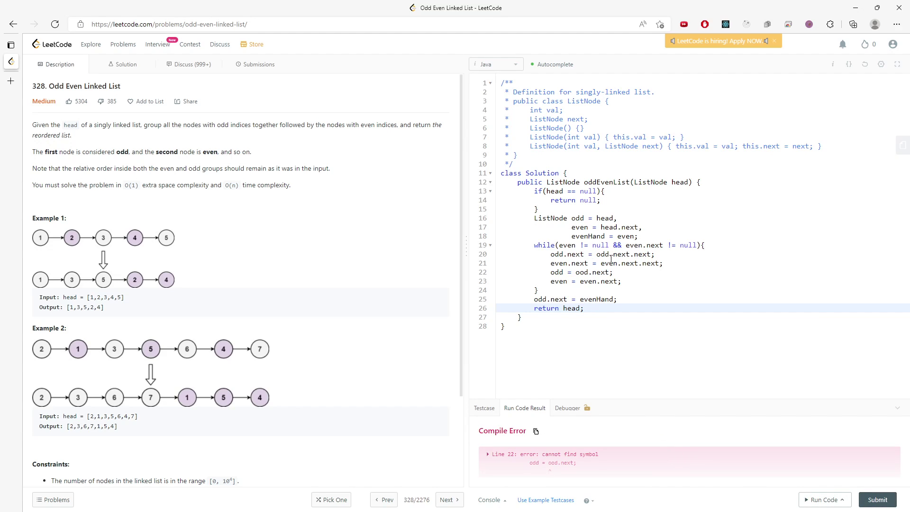
type("d")
left_click(583, 272)
left_click(817, 500)
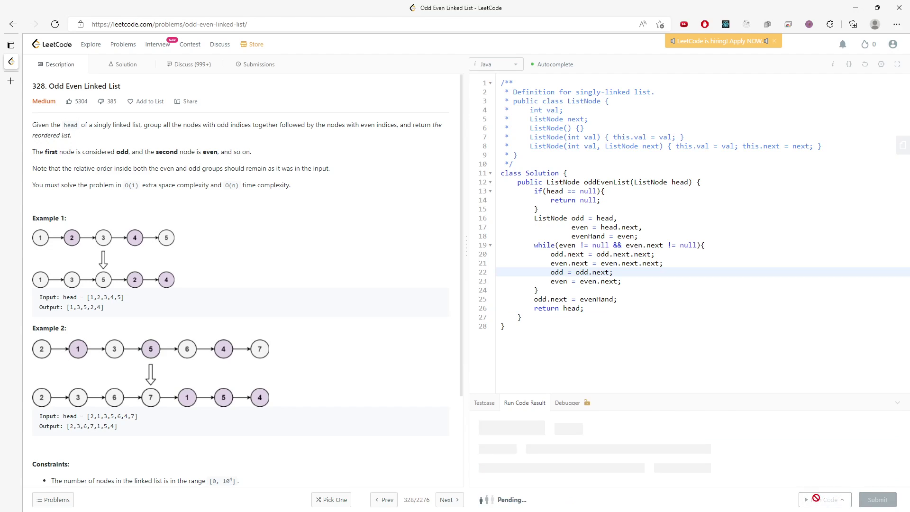
left_click(879, 499)
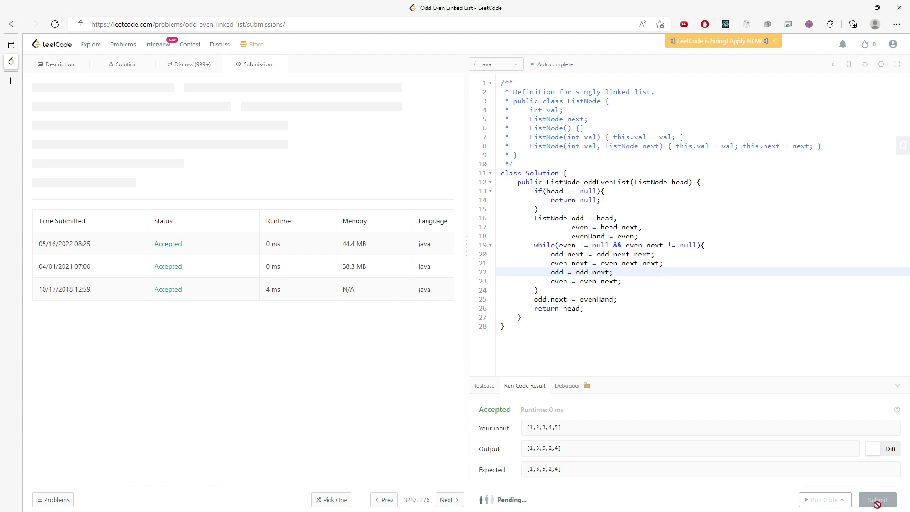
left_click(70, 66)
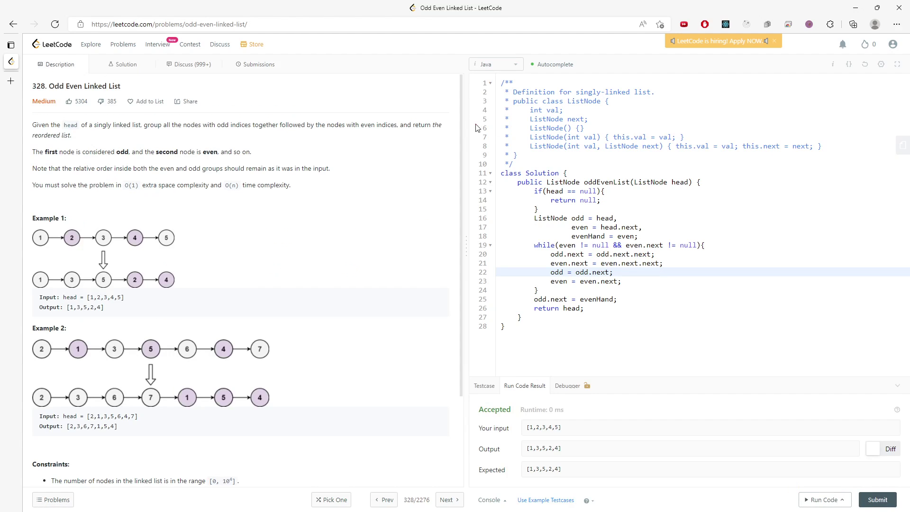
left_click_drag(534, 245, 539, 290)
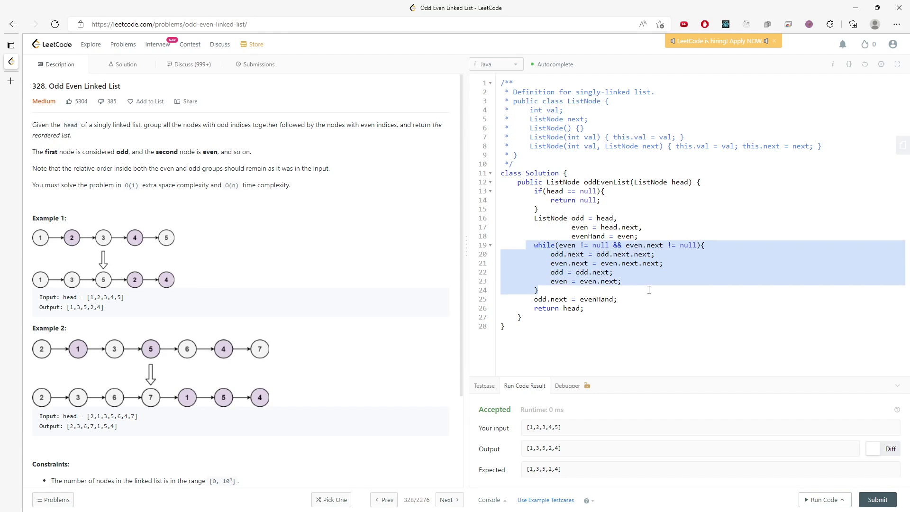
left_click_drag(640, 237, 534, 218)
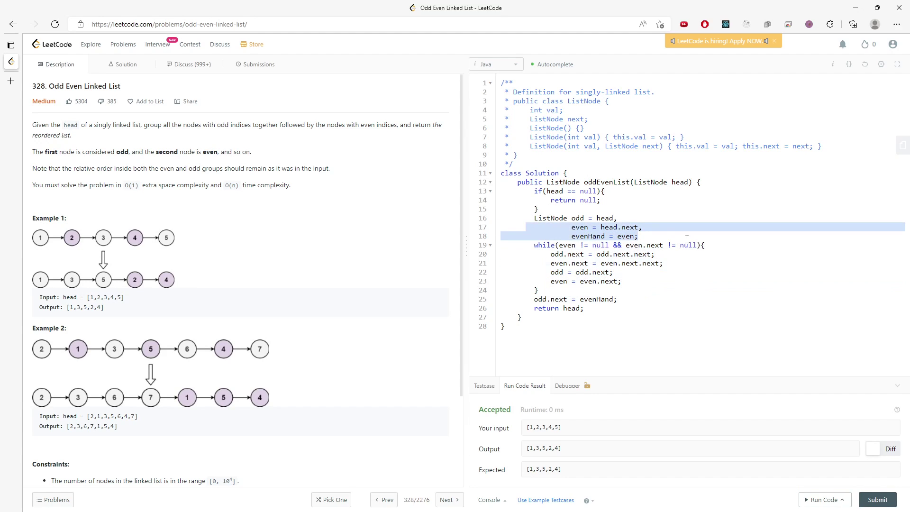
scroll(178, 399, "down", 3)
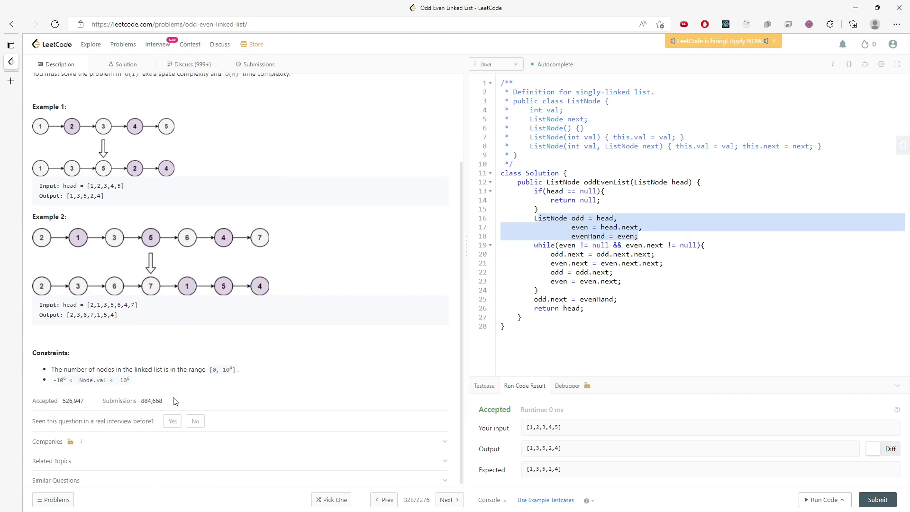
scroll(226, 334, "up", 3)
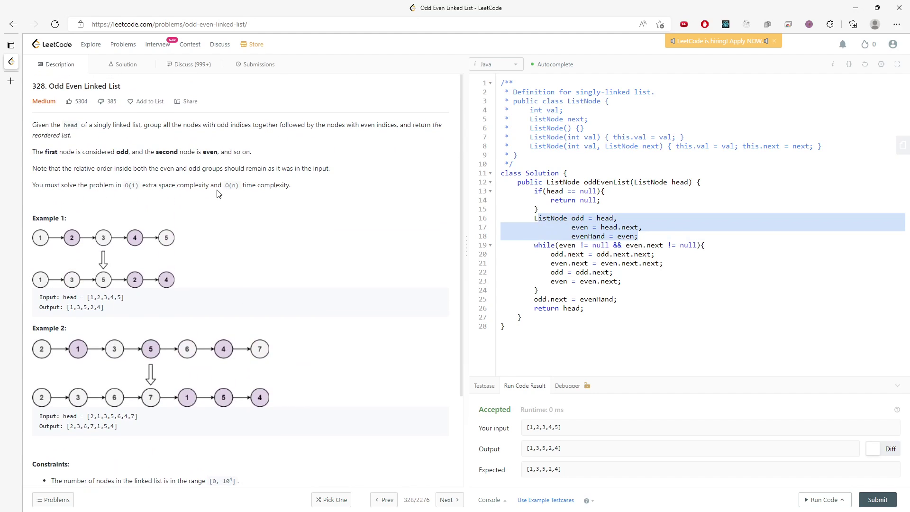
left_click_drag(114, 186, 164, 187)
left_click_drag(613, 299, 526, 256)
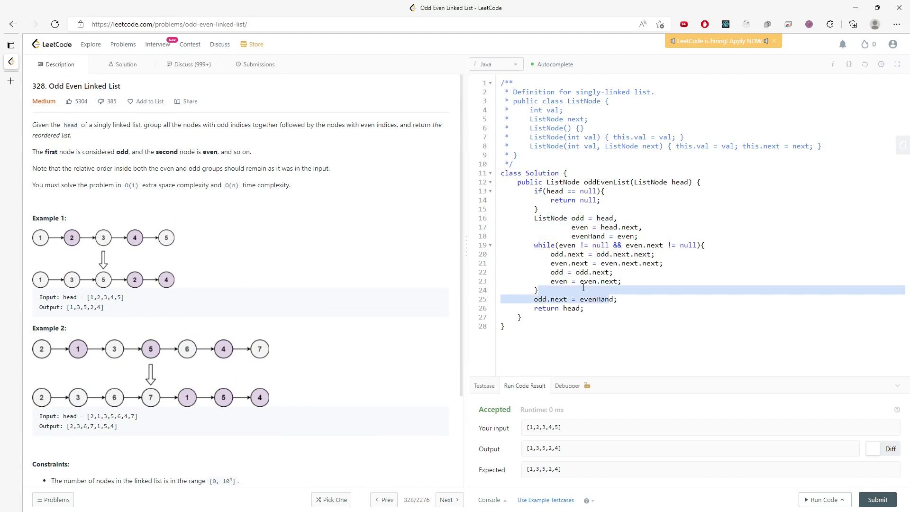
left_click_drag(573, 289, 501, 227)
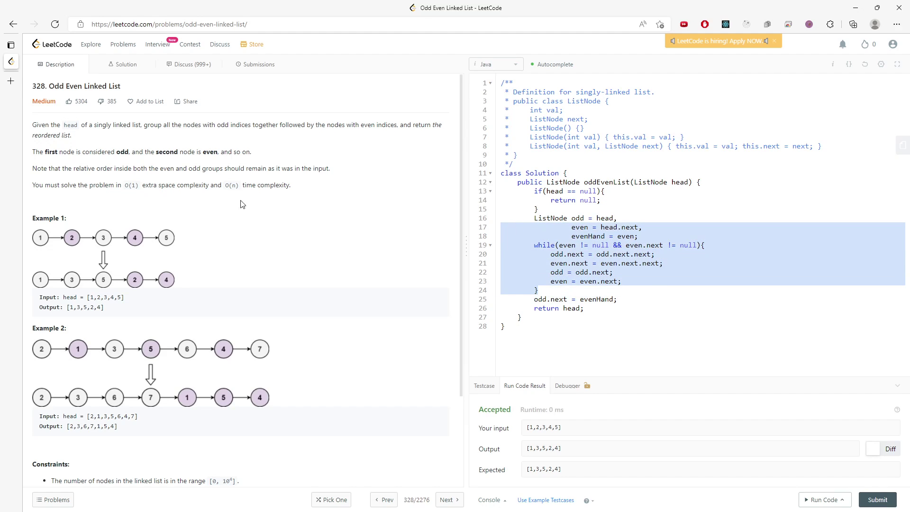
left_click(695, 245)
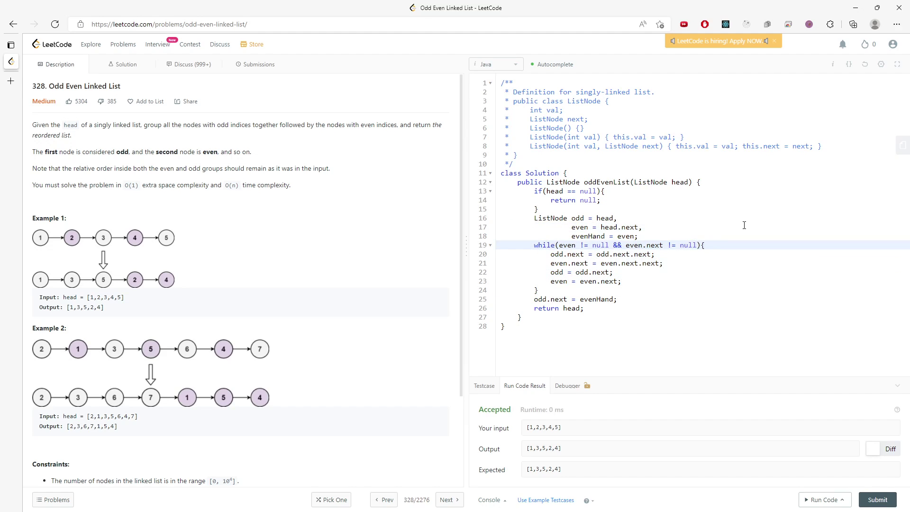